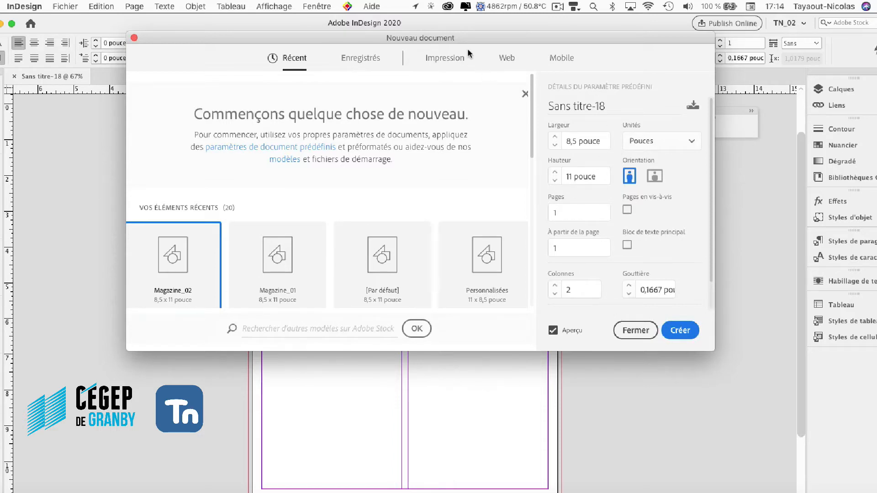
Browse the saved document presets, selecting Magazine_01 and then Magazine_02 for the new document.
left_click_drag(454, 37, 601, 58)
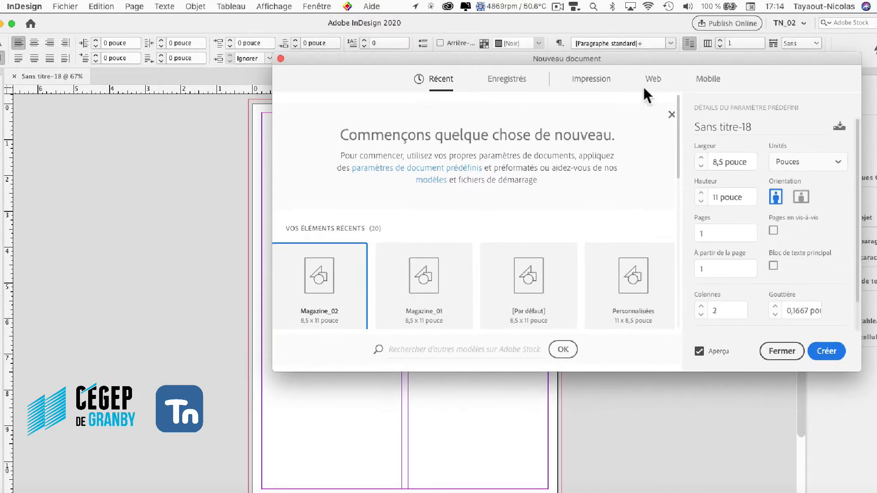
left_click_drag(785, 123, 695, 124)
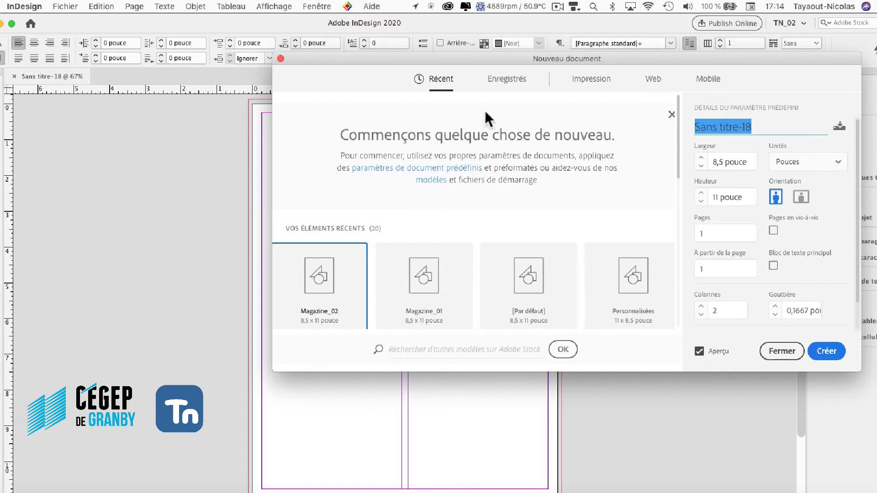
left_click(513, 88)
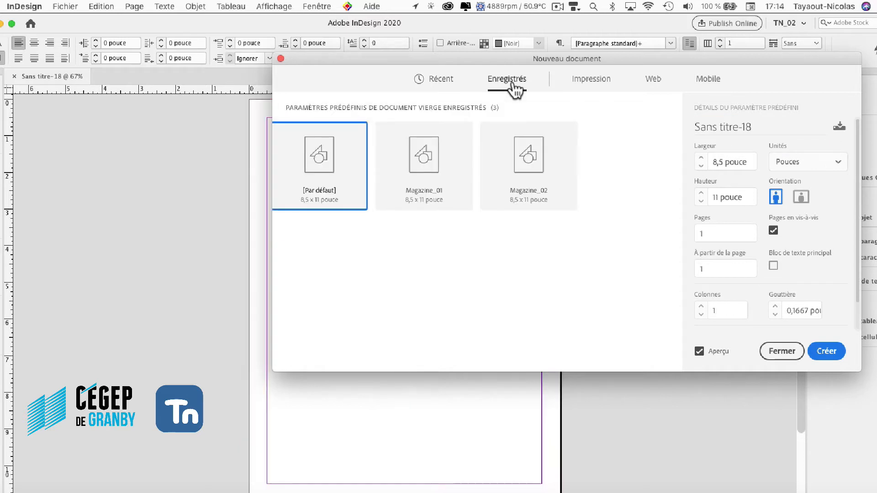
left_click(435, 180)
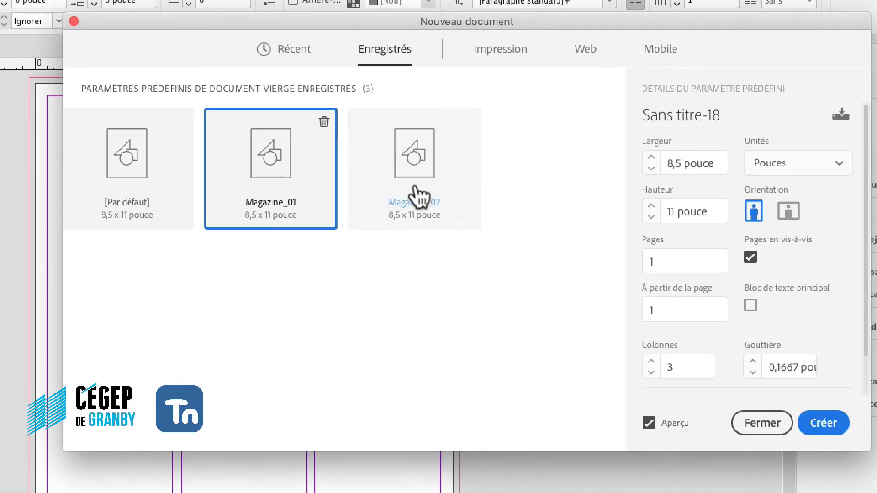
left_click(521, 188)
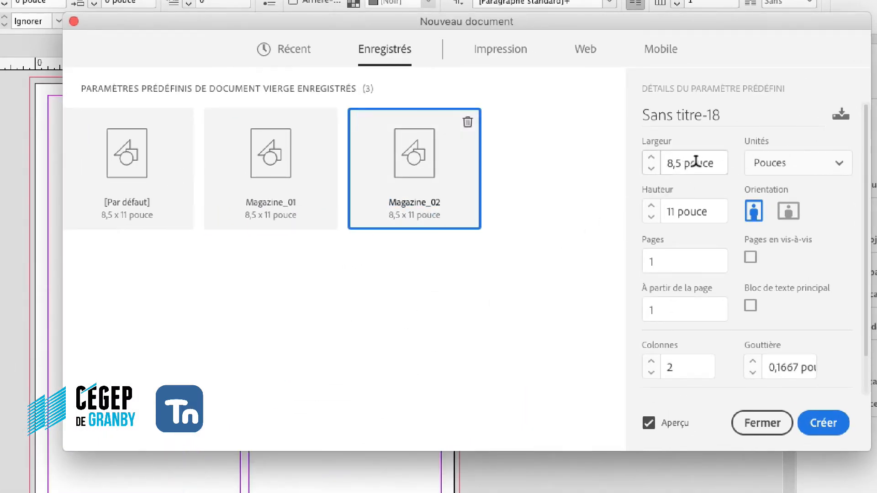
Examine the available measurement units and the height and page count settings of the Magazine_02 preset.
left_click(849, 170)
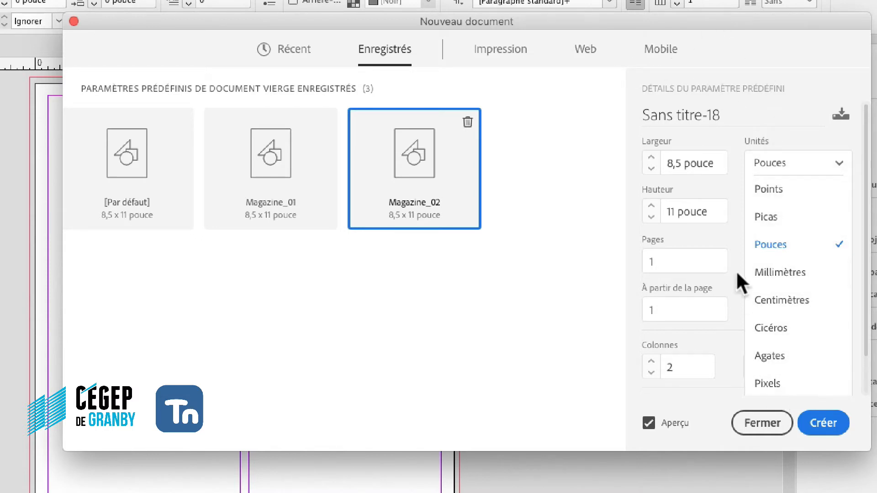
left_click(717, 206)
left_click(681, 259)
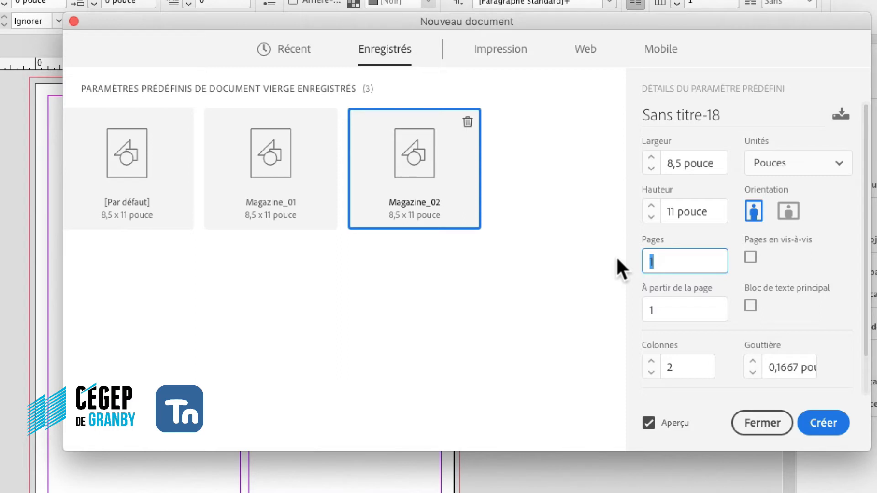
Turn facing pages on and back off, and check the starting page number setting.
left_click(758, 265)
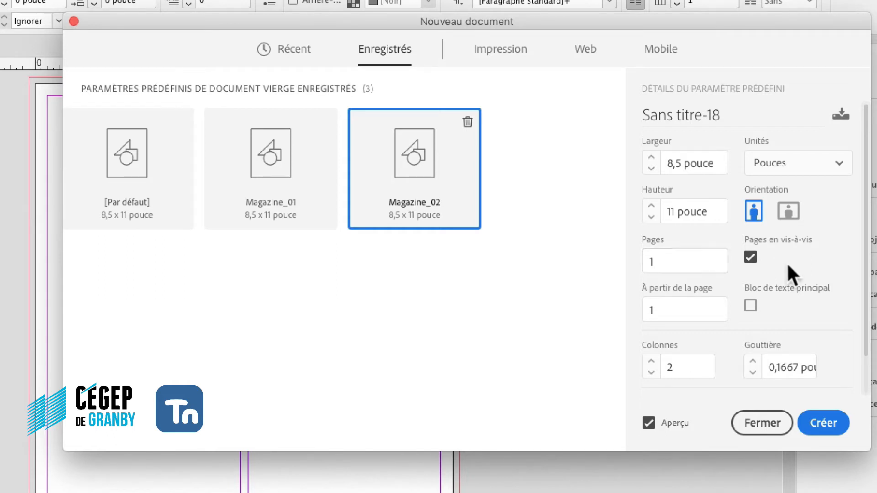
left_click(758, 263)
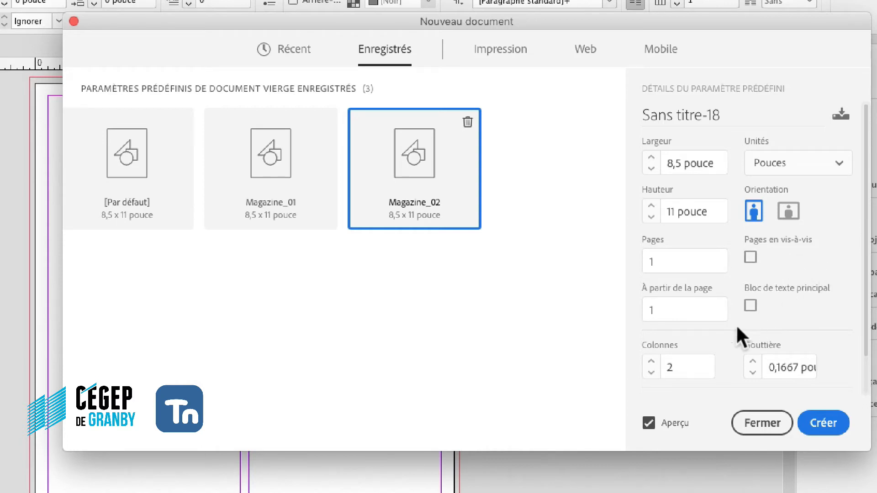
left_click(696, 310)
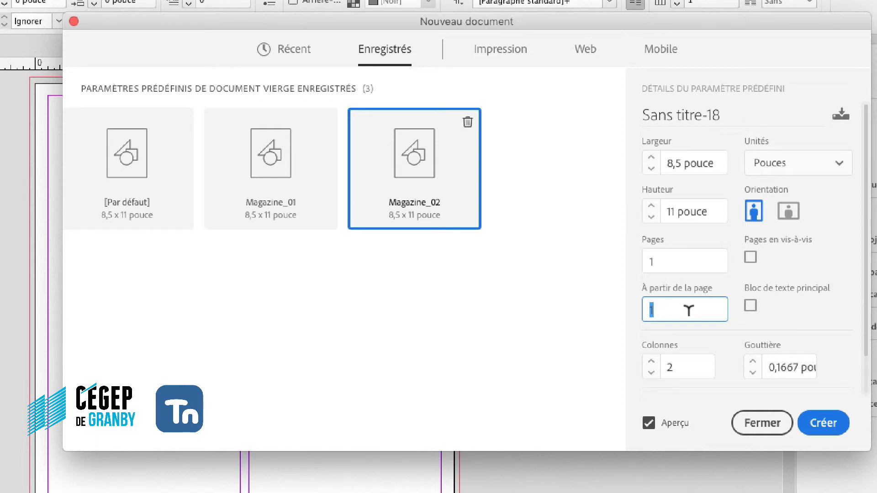
Enable the primary text frame and set the number of columns to 3.
left_click(751, 312)
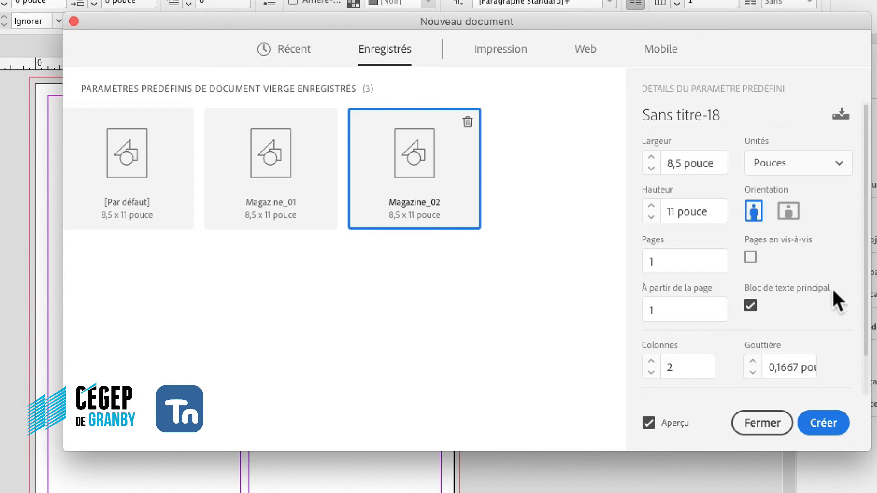
scroll(864, 264, "down", 2)
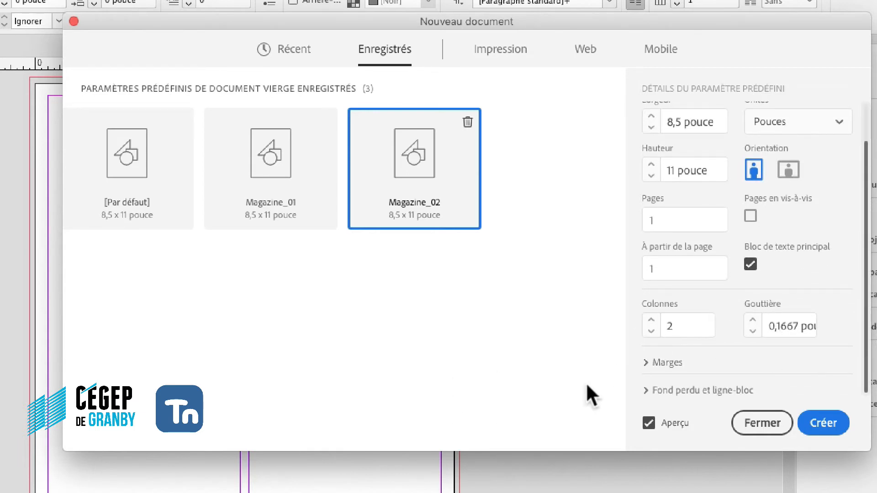
left_click(651, 320)
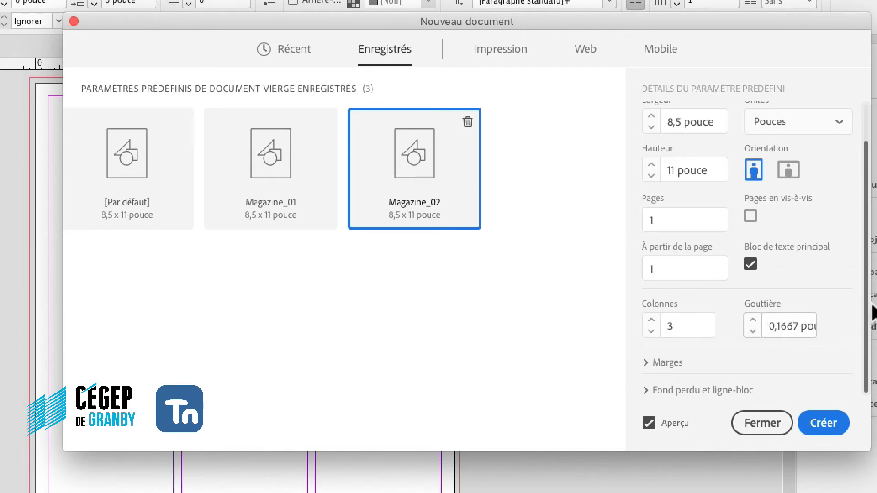
Examine the margin settings of the new document and collapse them again.
left_click(666, 363)
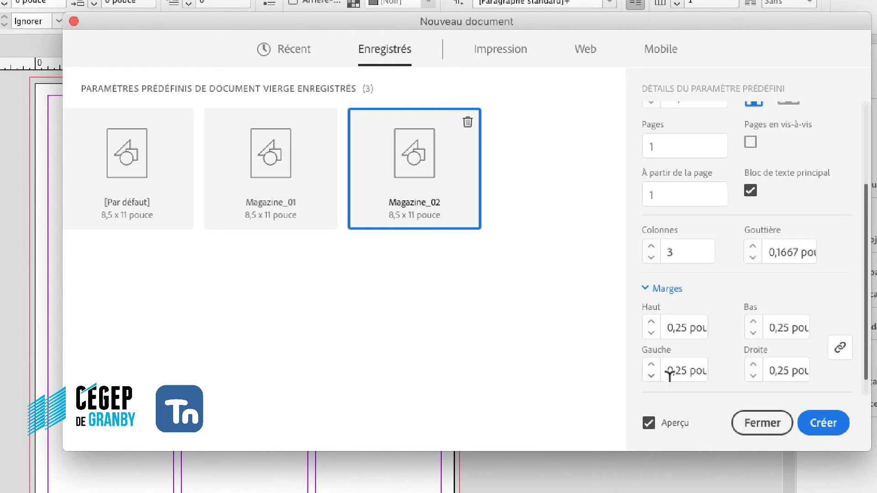
scroll(862, 332, "up", 1)
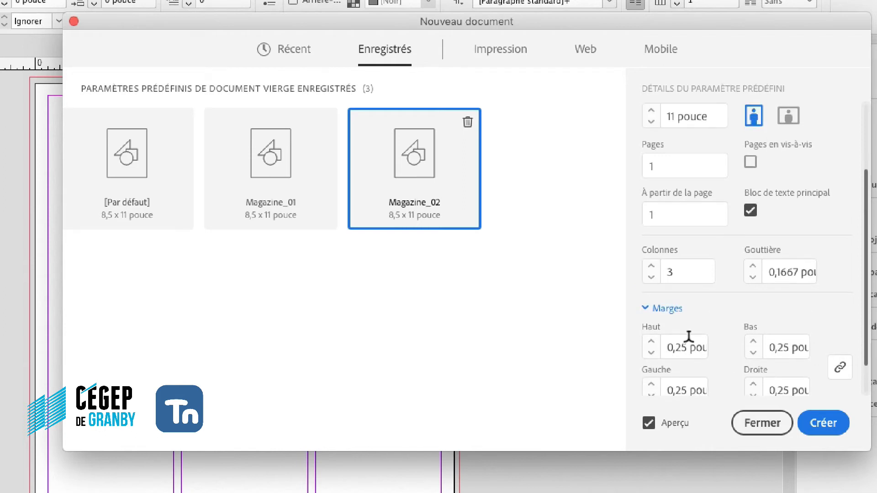
left_click(656, 315)
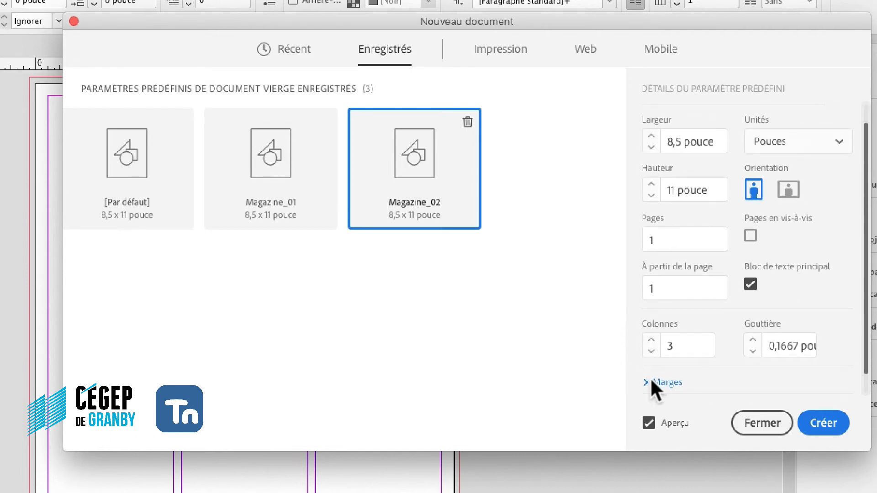
scroll(694, 347, "down", 1)
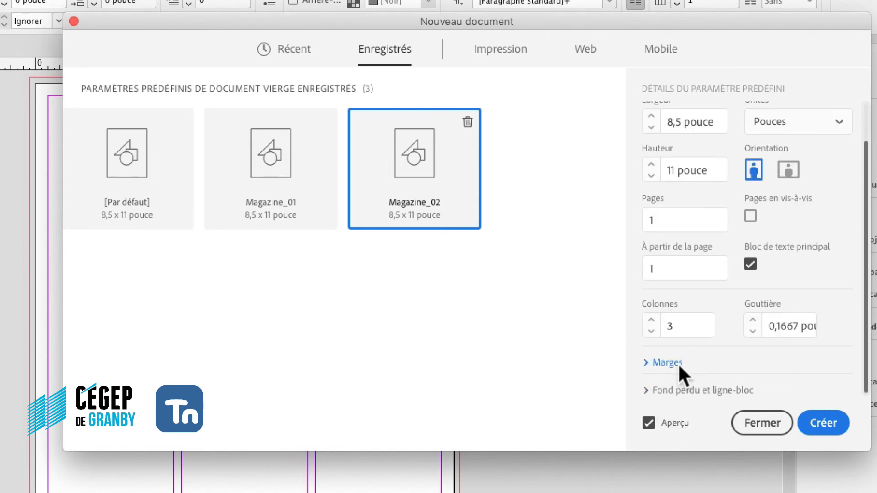
Show the bleed and slug settings and raise the left slug to 1.125 inches.
left_click(654, 391)
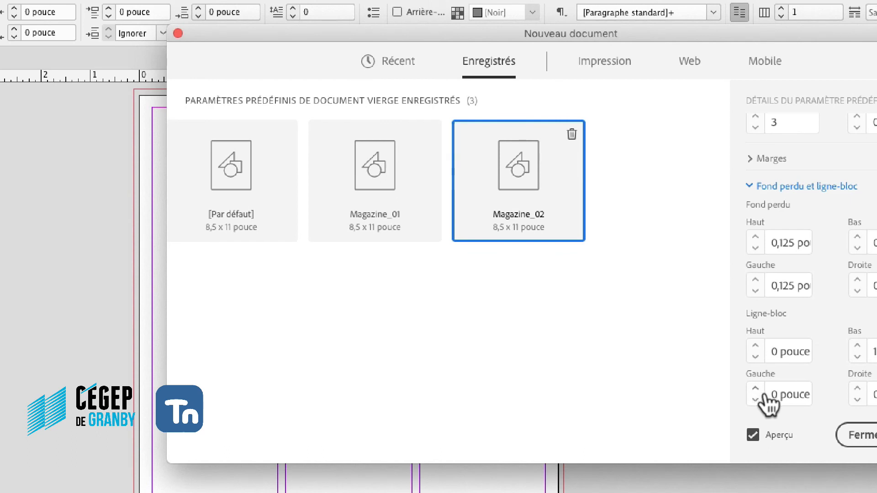
left_click(757, 390)
left_click(757, 389)
left_click(756, 389)
left_click(756, 389)
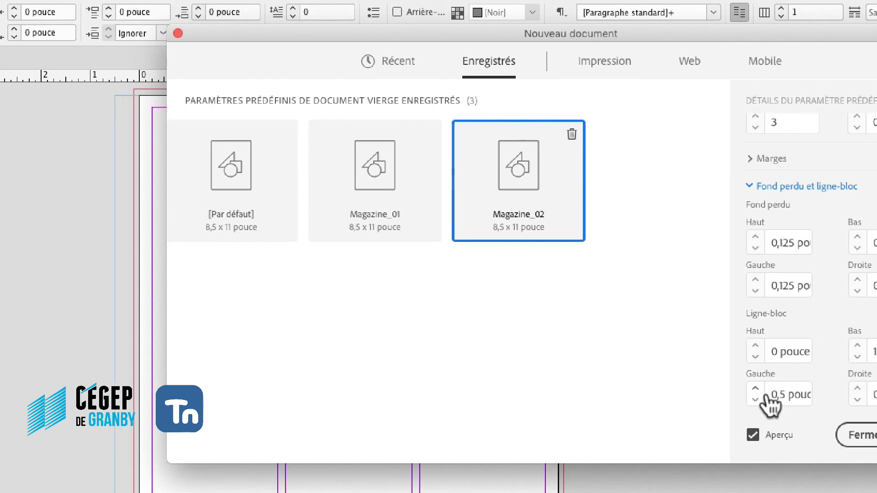
left_click(757, 389)
left_click(757, 389)
left_click(757, 389)
left_click(756, 389)
left_click(756, 389)
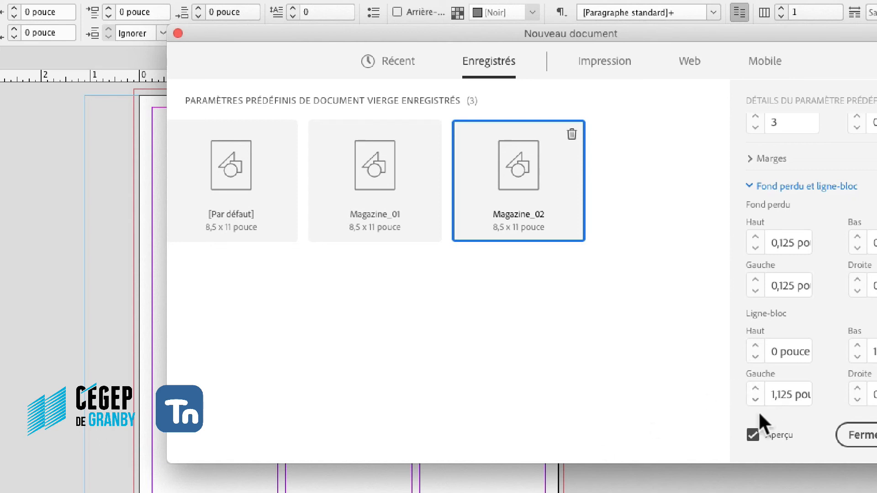
Bring the left slug back down to 0 inches.
key("Down")
key("Down")
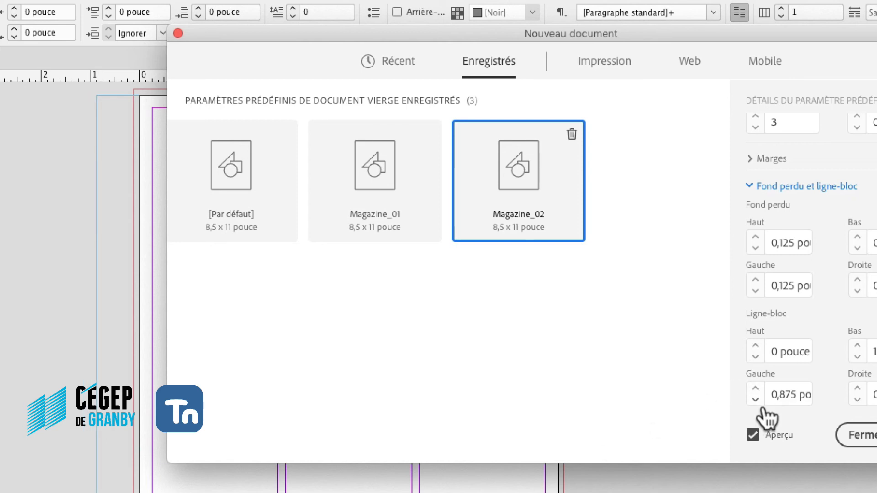
key("Down")
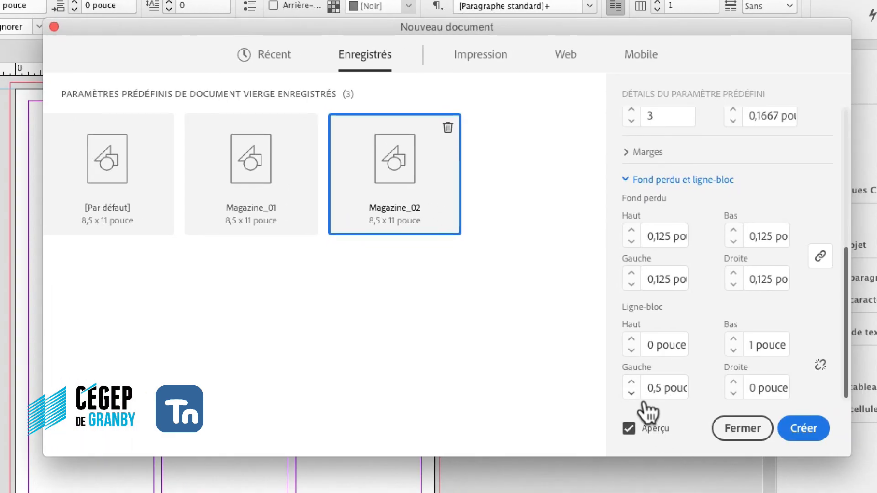
key("Down")
key("Down")
key("Down")
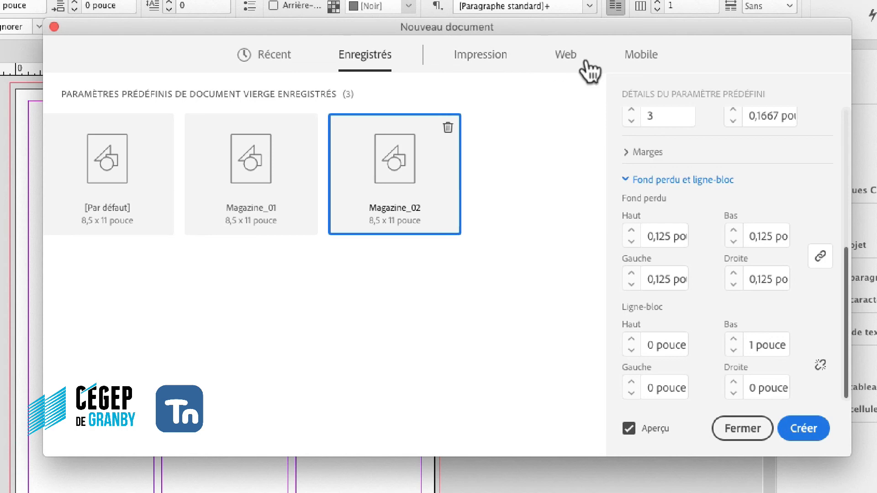
Examine the complete list of blank document presets for print.
left_click(495, 64)
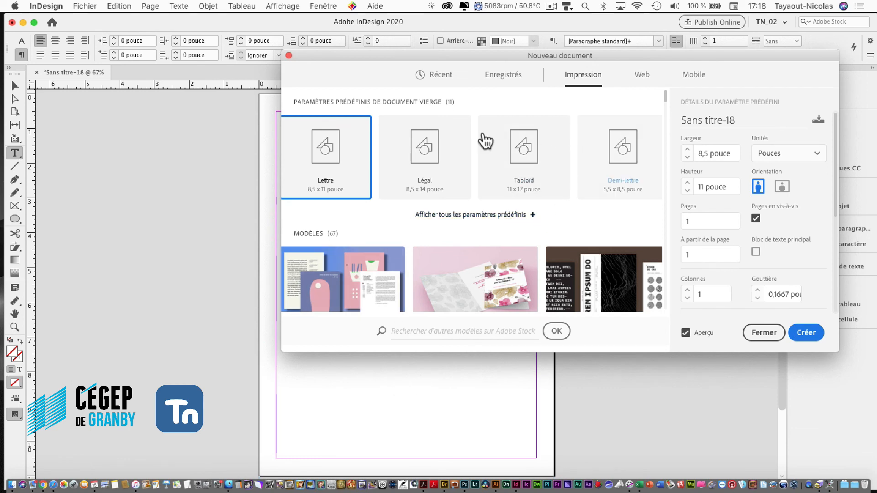
left_click(542, 228)
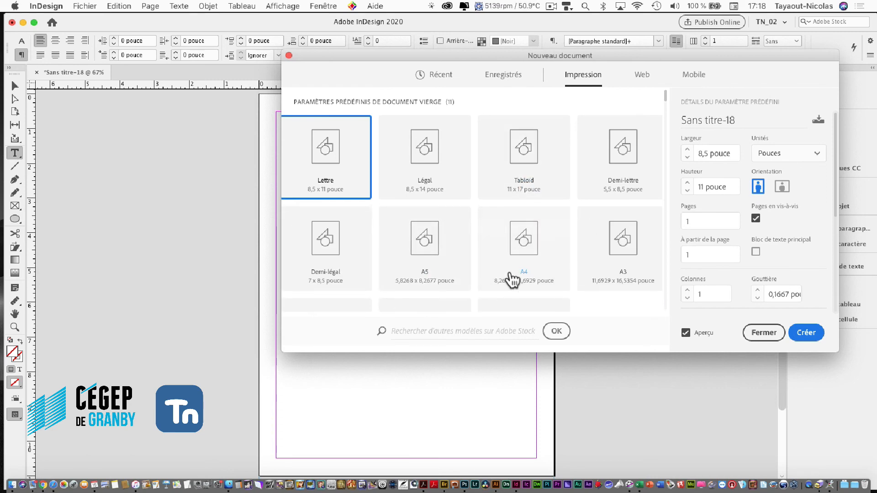
scroll(471, 272, "down", 3)
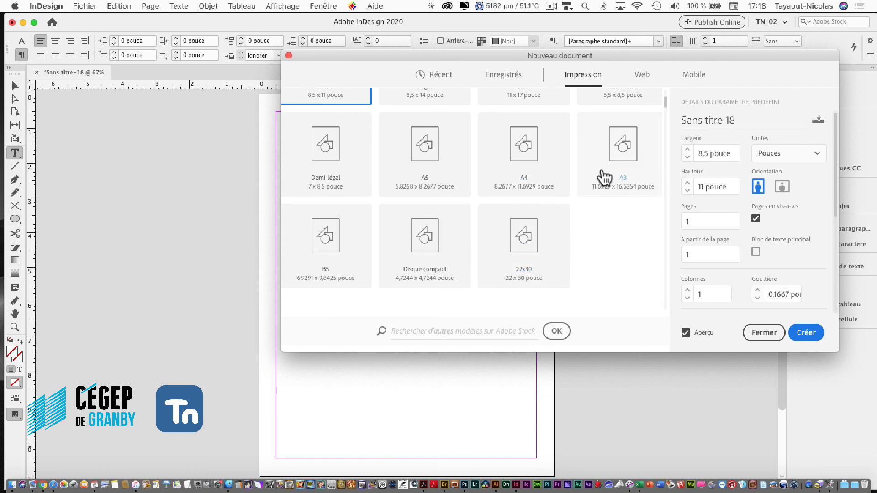
Create a new document from the saved preset Magazine_01.
left_click(504, 76)
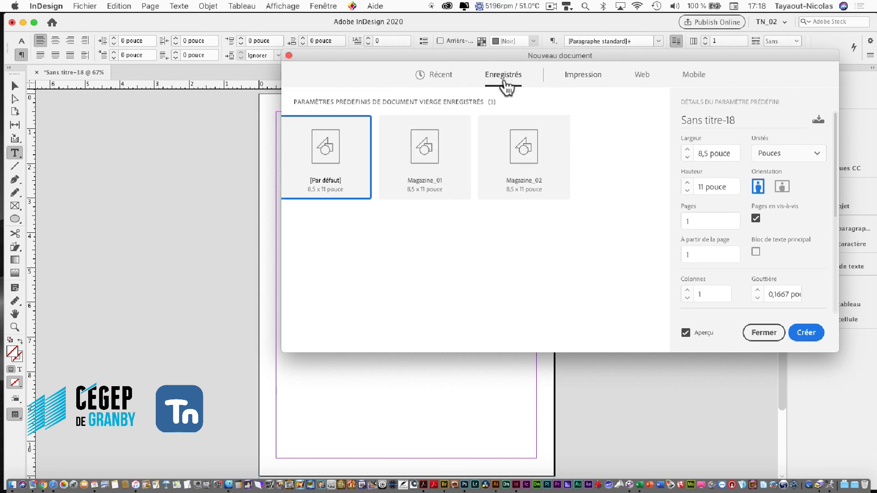
left_click(441, 148)
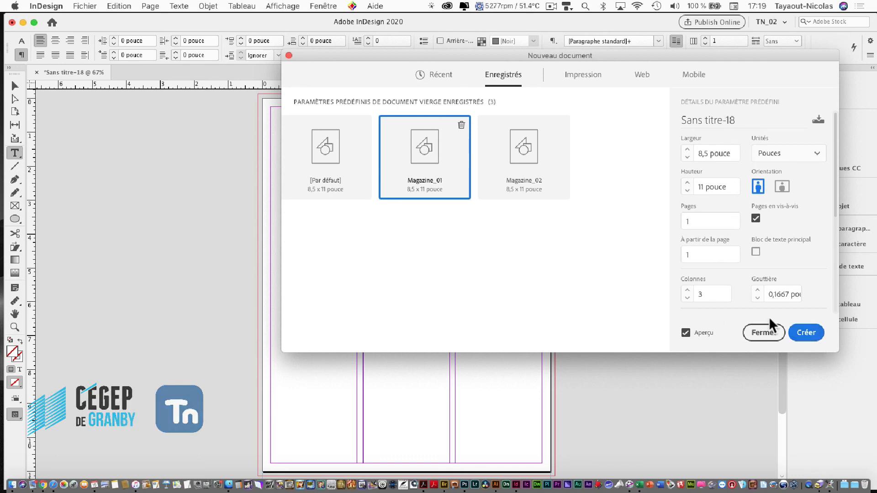
double_click(437, 153)
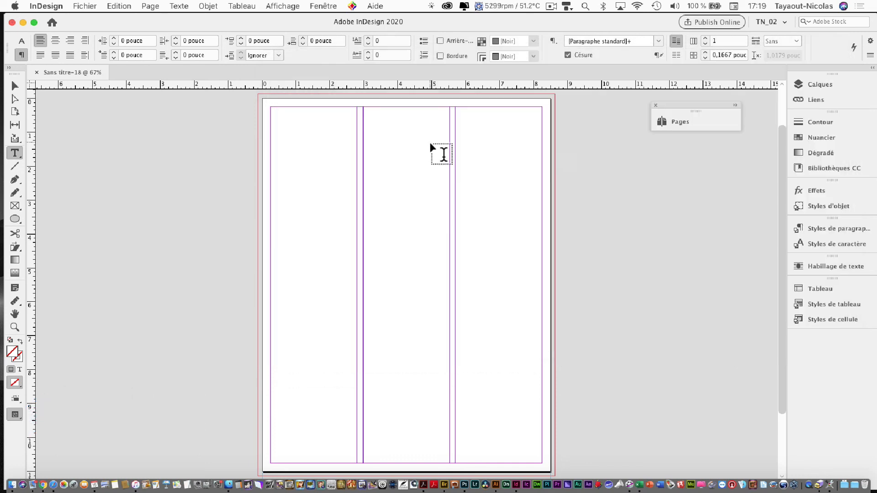